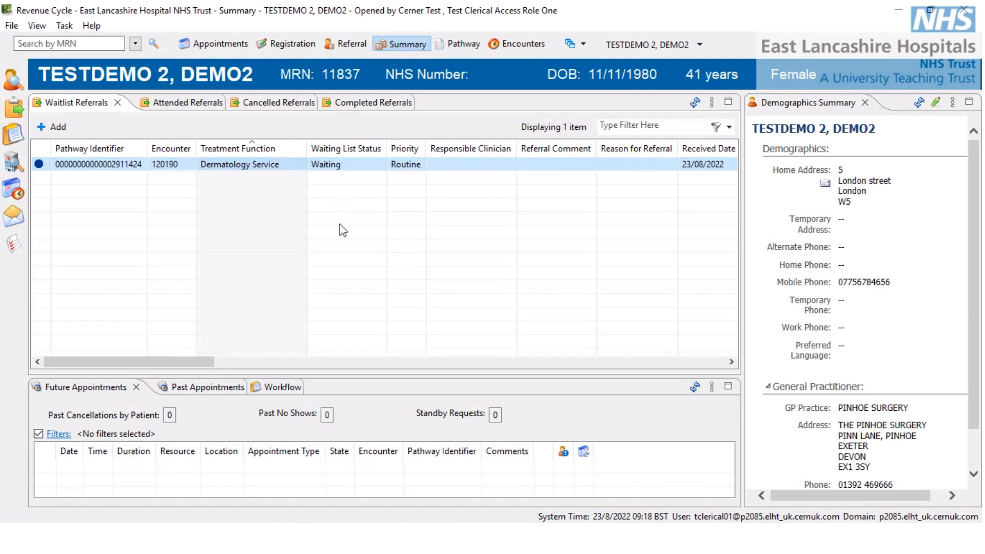
Step: Start scheduling the waiting dermatology referral as a Derm Tel New appointment at OFF TEL
right_click(327, 170)
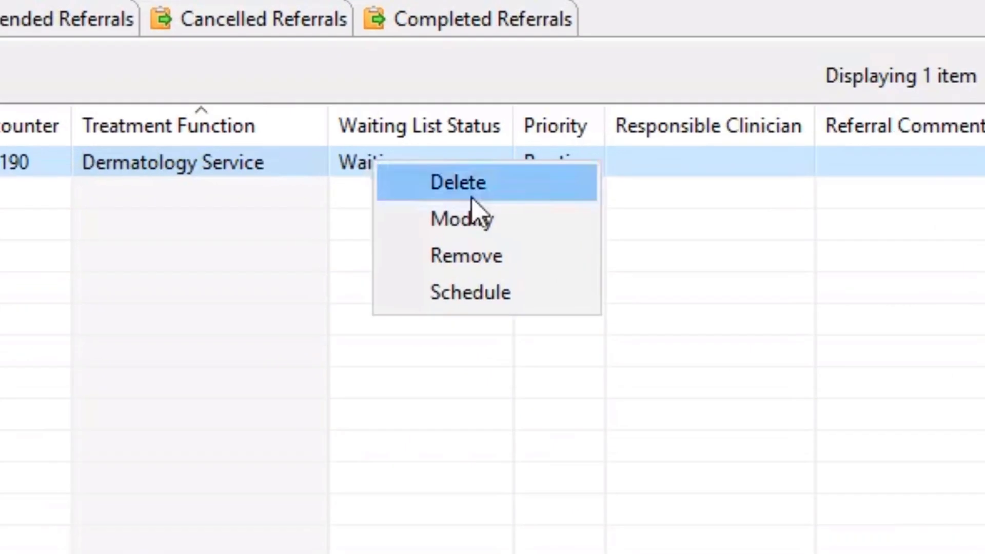
click(476, 291)
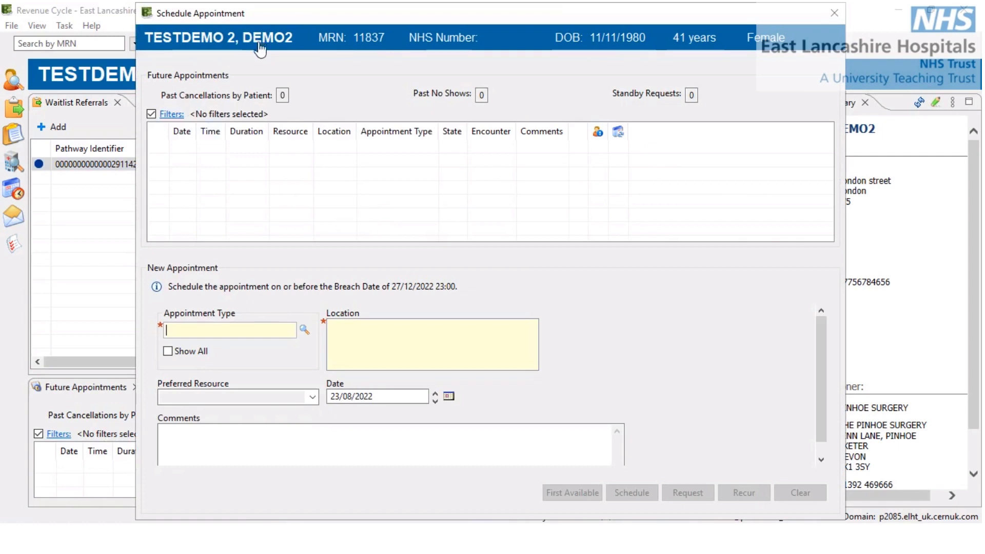
click(304, 329)
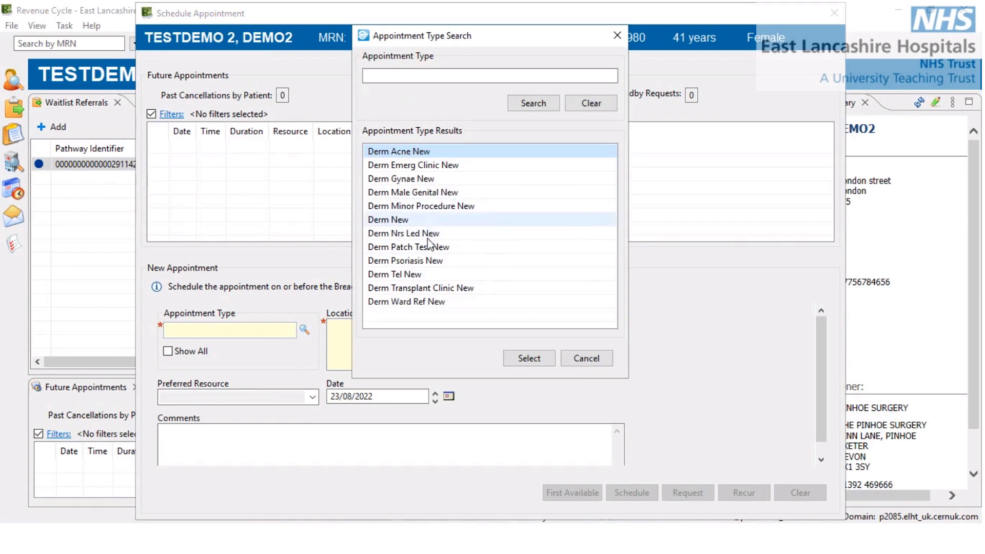
click(428, 274)
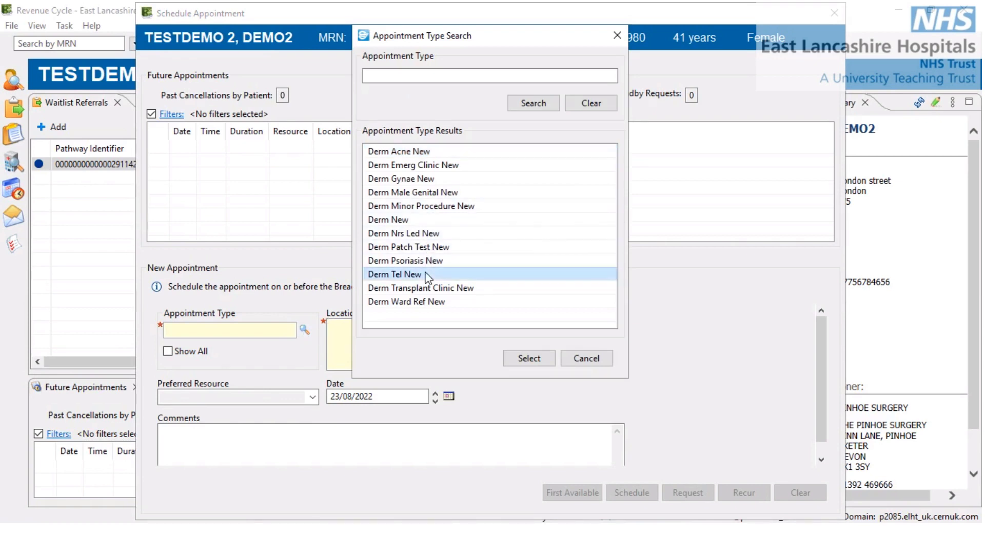
click(525, 361)
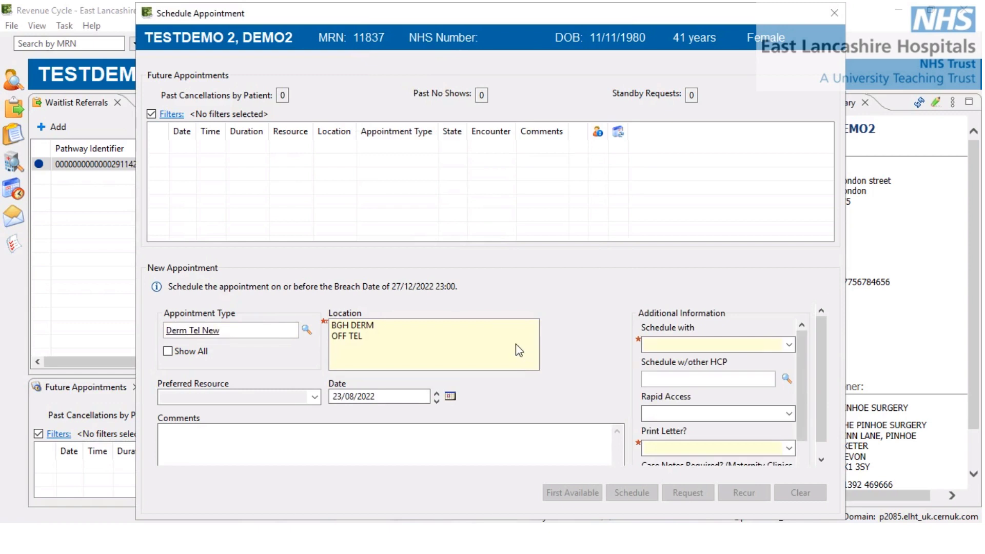
click(359, 337)
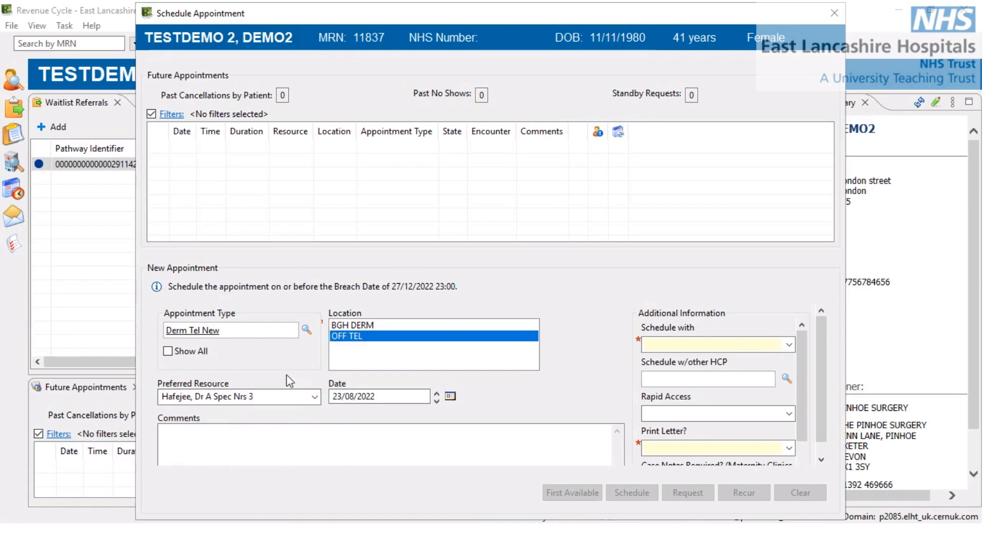
Step: Set Schedule with to First Available and Print Letter? to No, then go to the Comments field
click(789, 346)
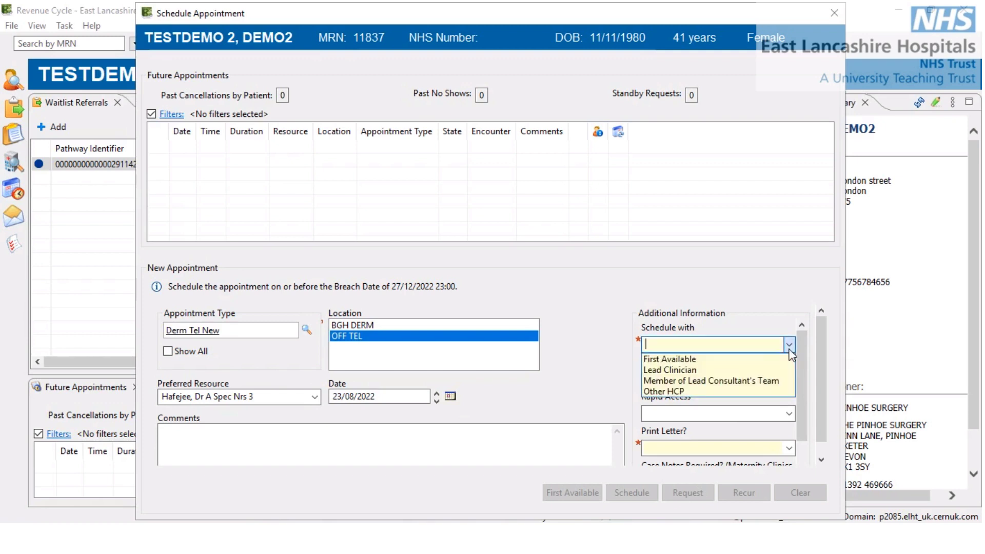
click(766, 359)
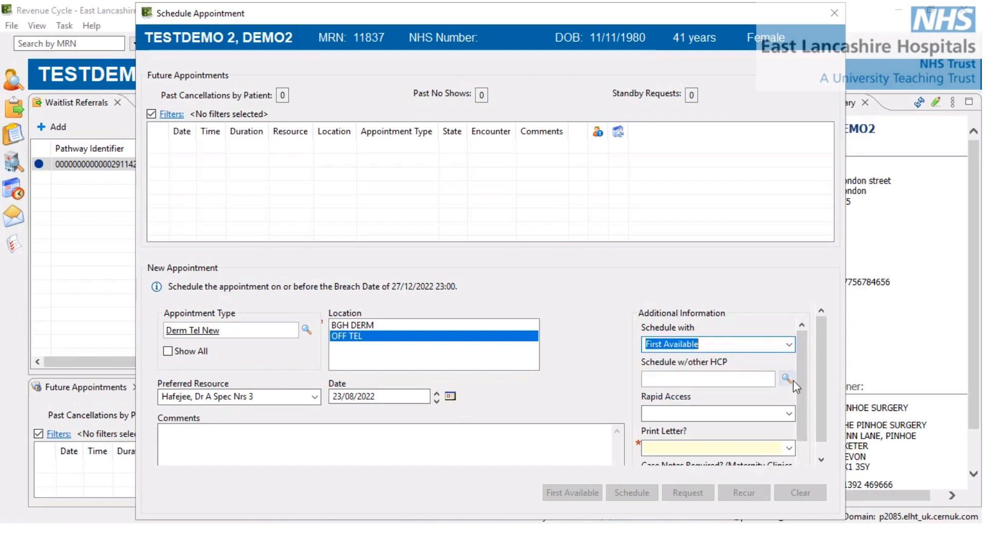
drag(801, 391, 797, 411)
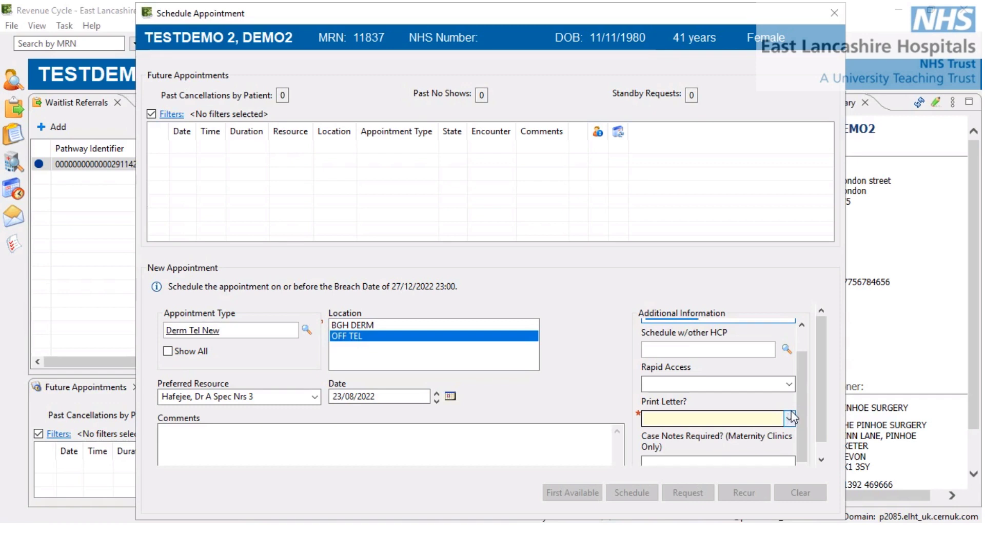
click(790, 419)
click(757, 433)
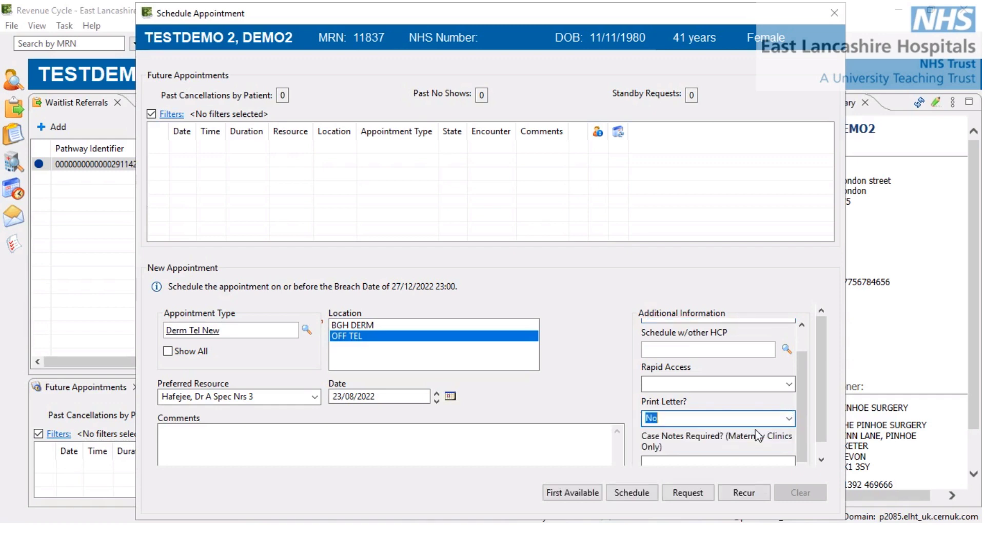
scroll(814, 438, down, 1)
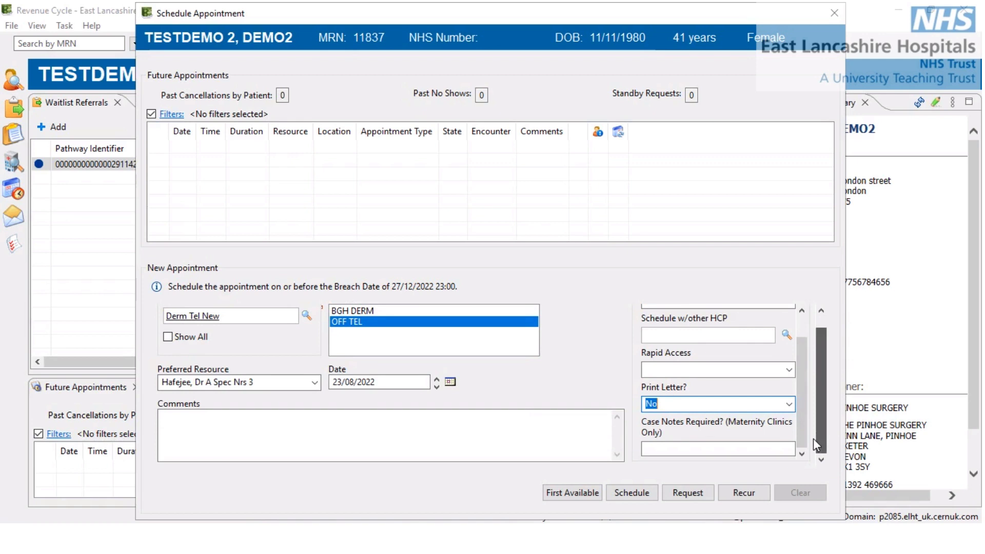
scroll(814, 421, up, 1)
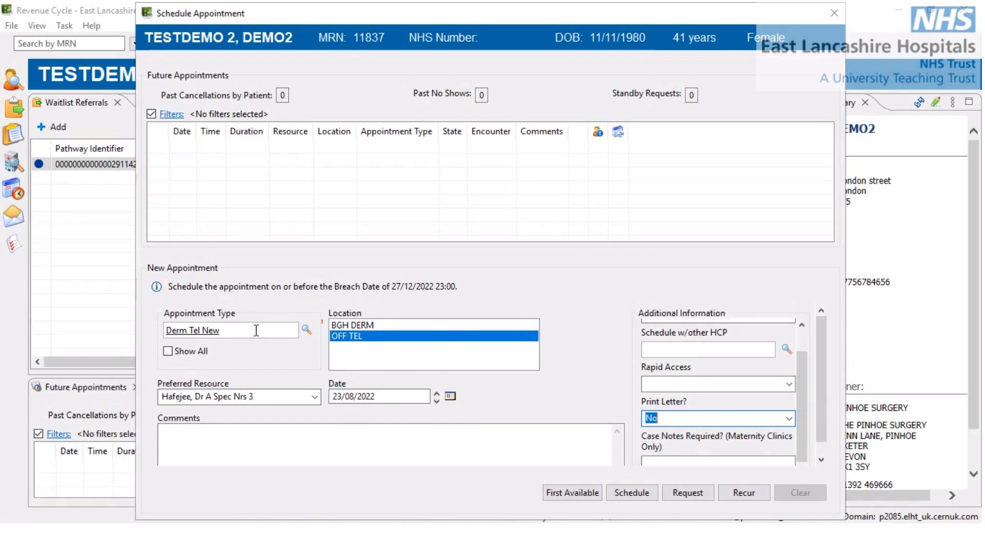
click(464, 448)
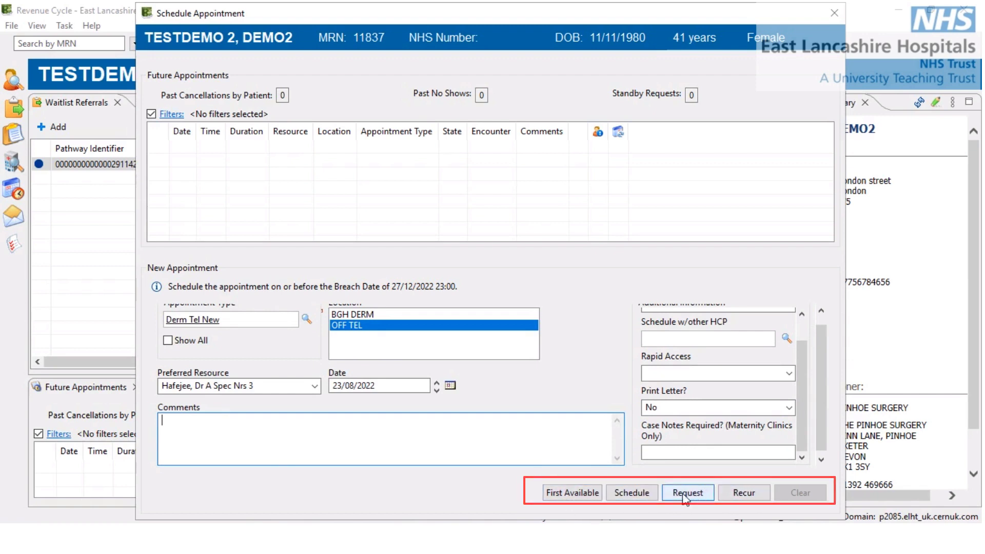
Step: Choose the 13:00 TEL Derm slot on 23 Aug 2022 with a 20-minute duration
click(633, 493)
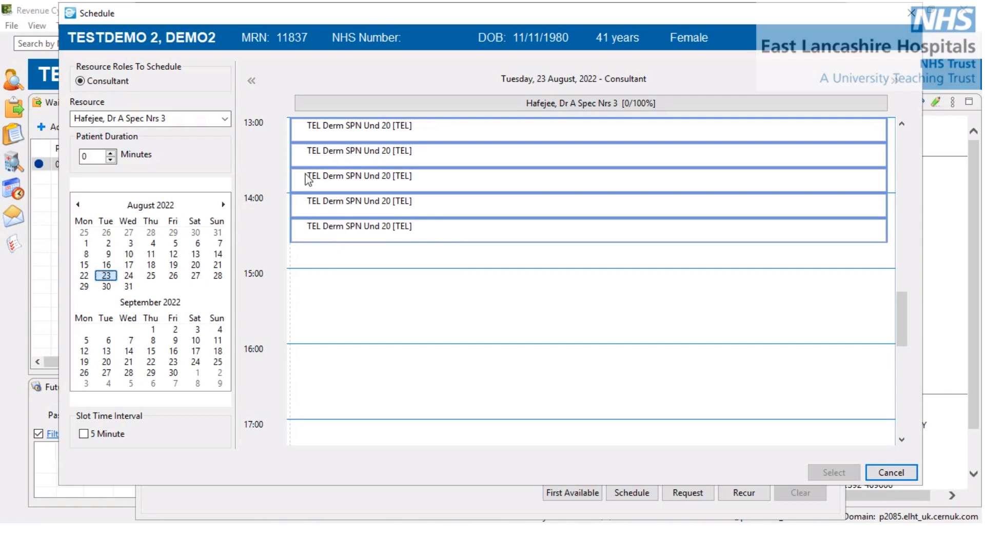
click(321, 135)
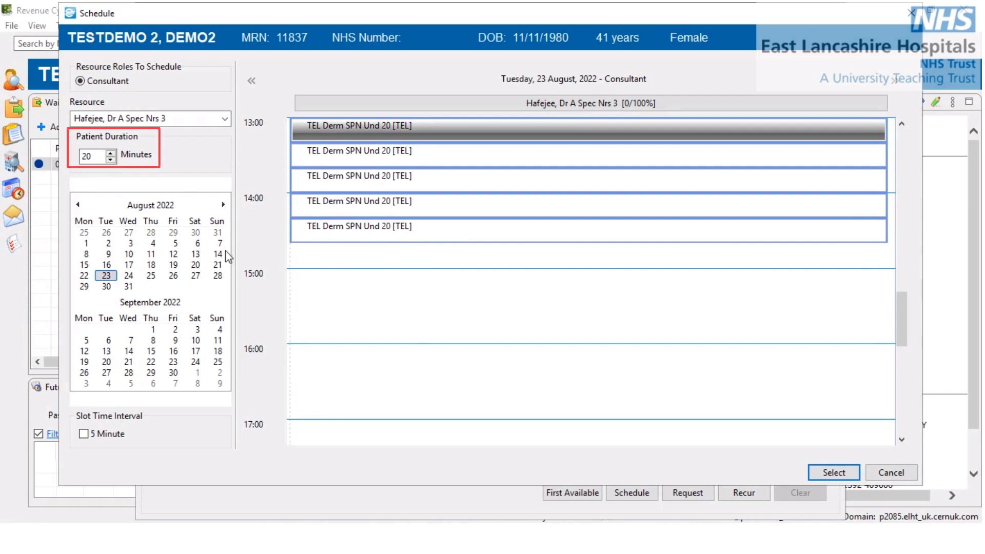
double_click(97, 157)
text(40)
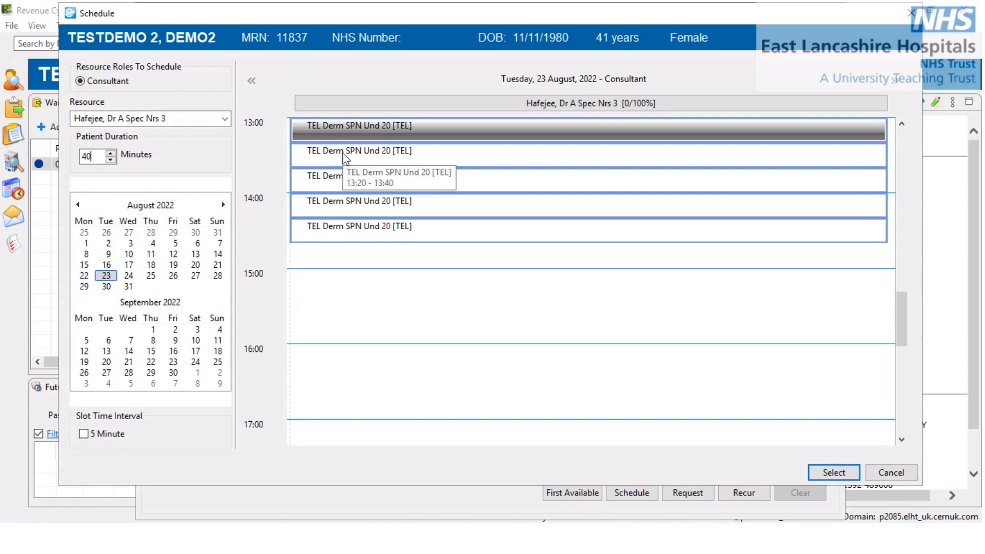
key(BackSpace)
key(BackSpace)
text(20)
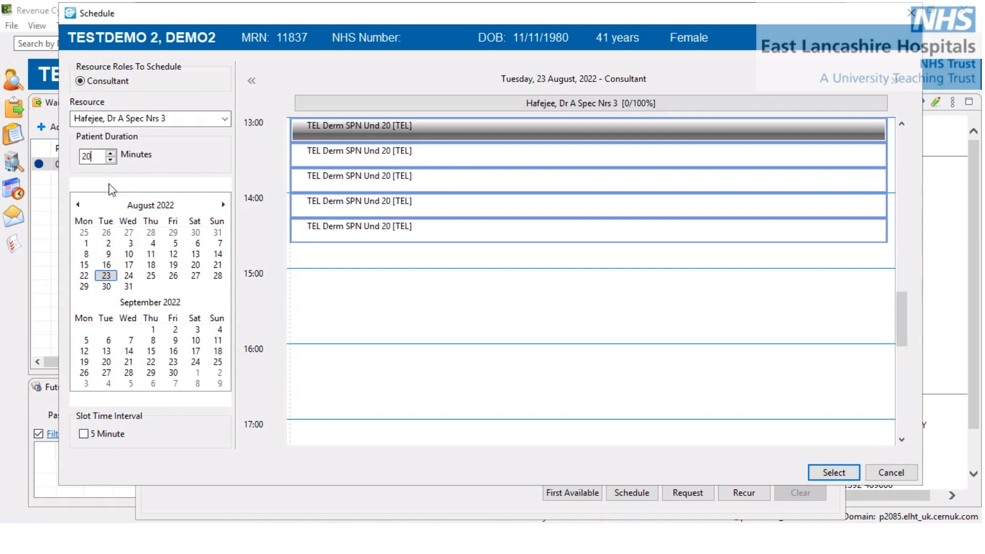
click(839, 474)
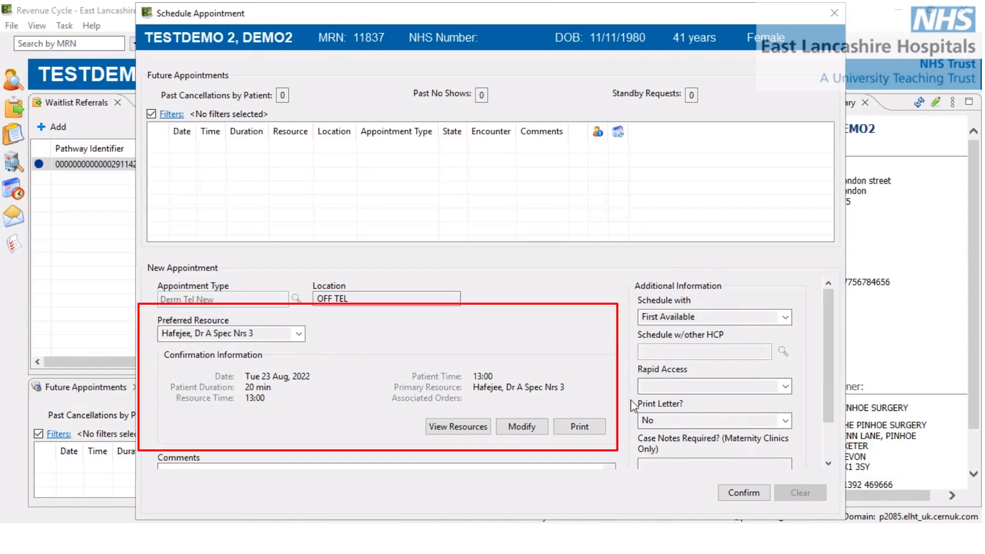
Step: Confirm the Tue 23 Aug 2022 13:00 Derm Tel New booking
scroll(831, 461, down, 1)
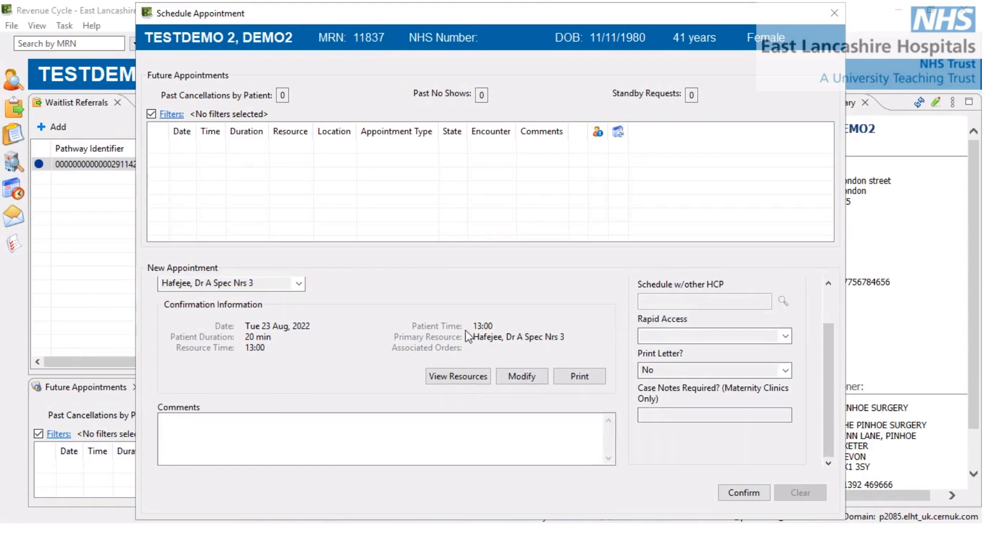
click(731, 493)
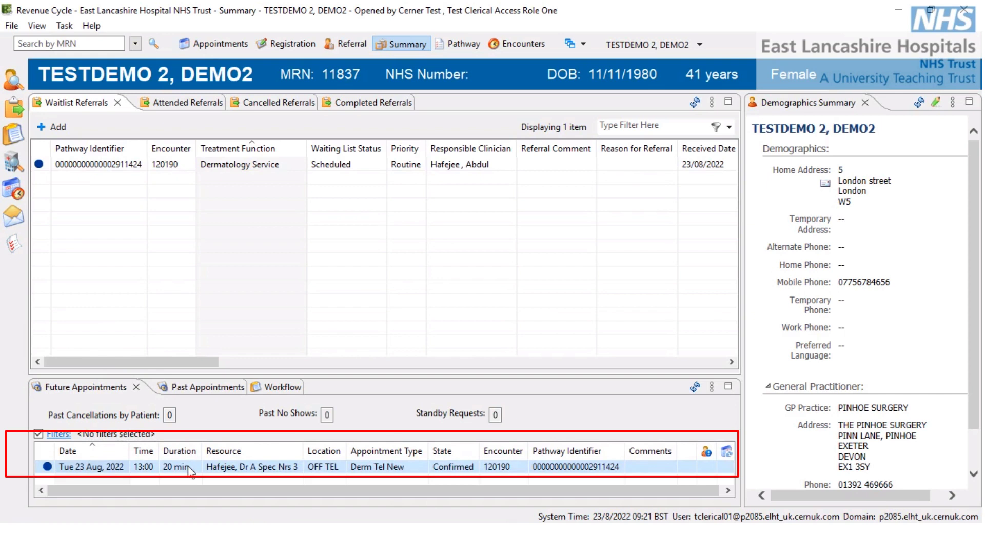
Step: Select the now-Scheduled referral and refresh the Waitlist Referrals list
click(339, 166)
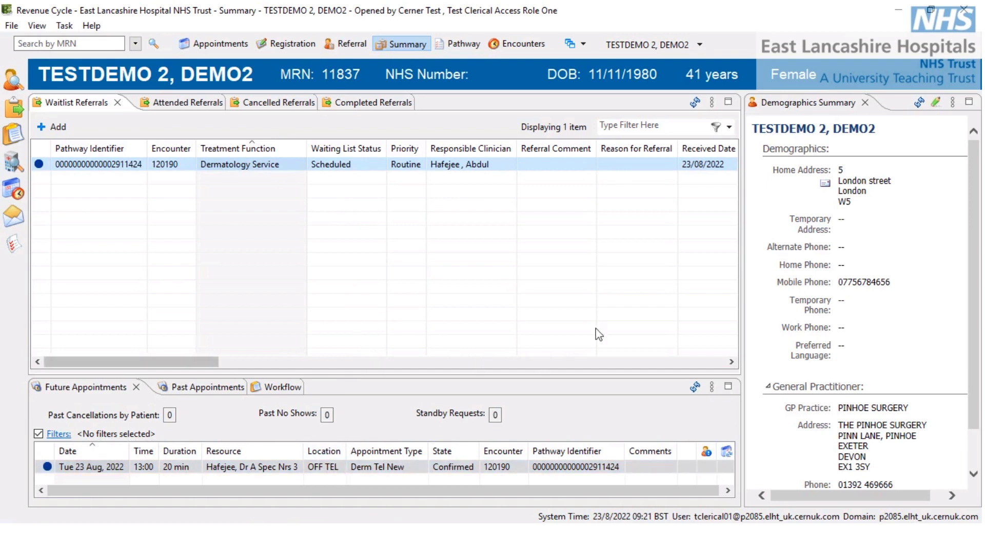
click(696, 103)
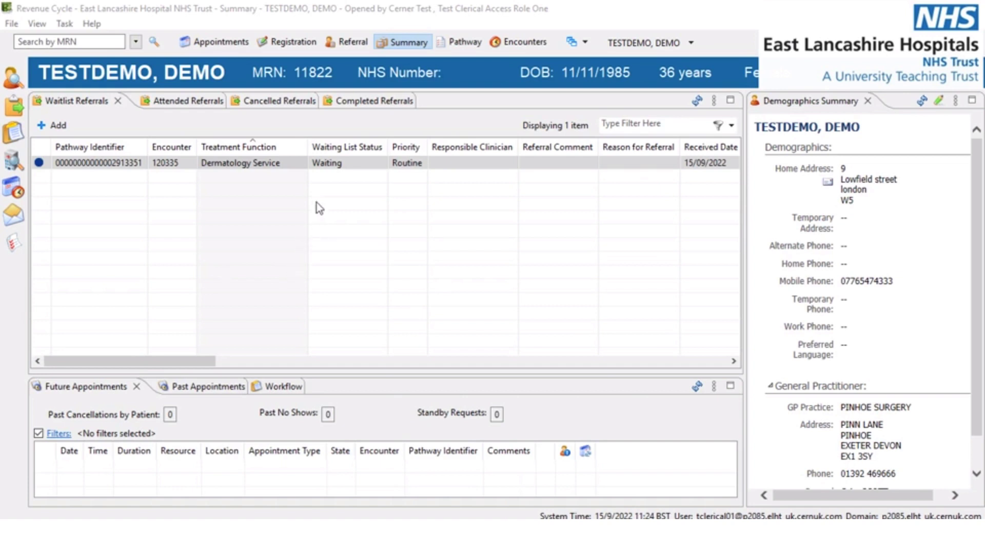
Step: Start scheduling the waiting Dermatology Service referral as Derm New at BGH DERM
click(325, 168)
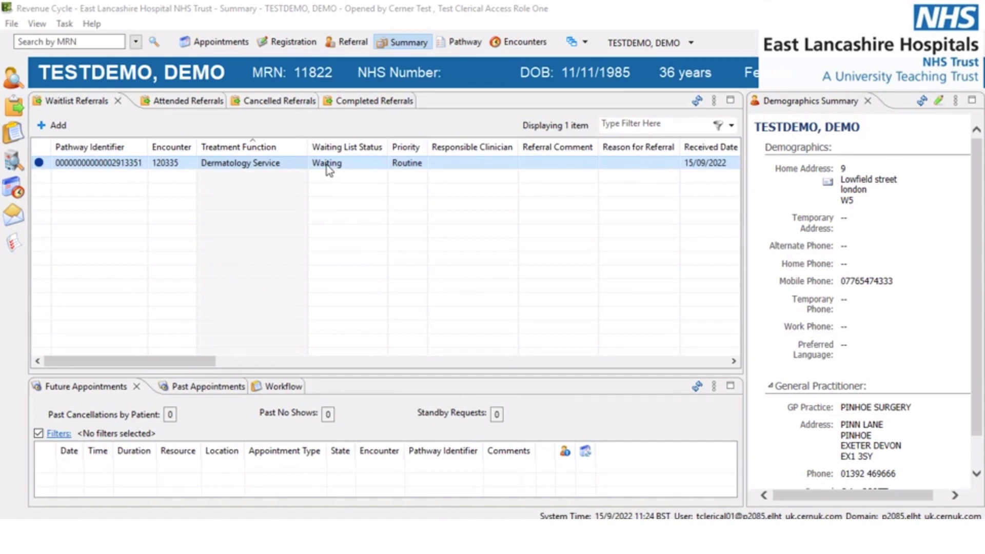
right_click(328, 169)
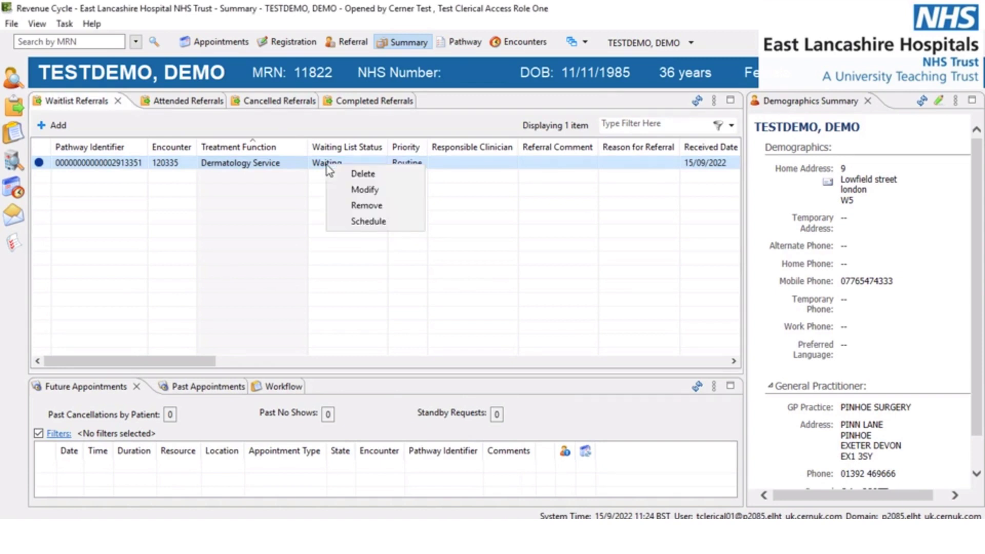
click(375, 222)
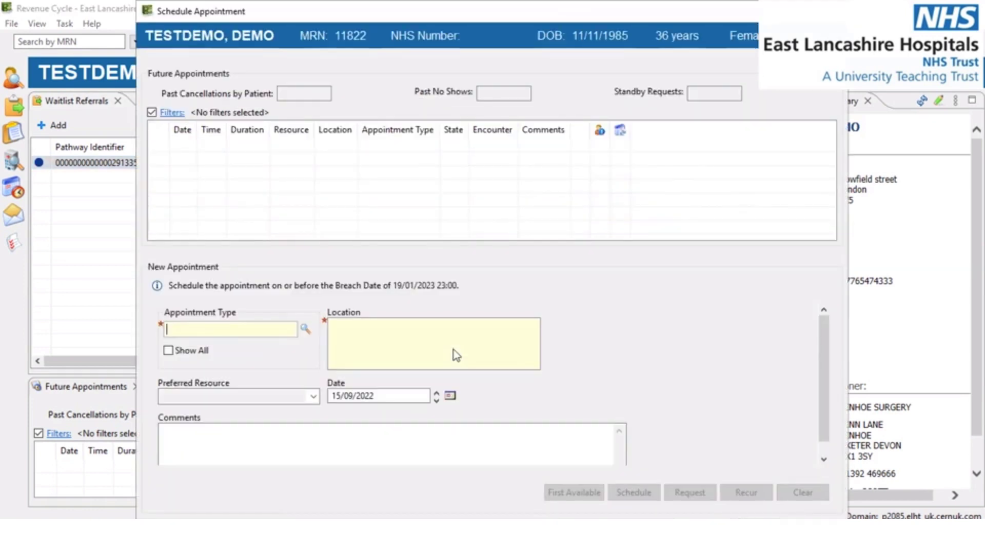
click(304, 328)
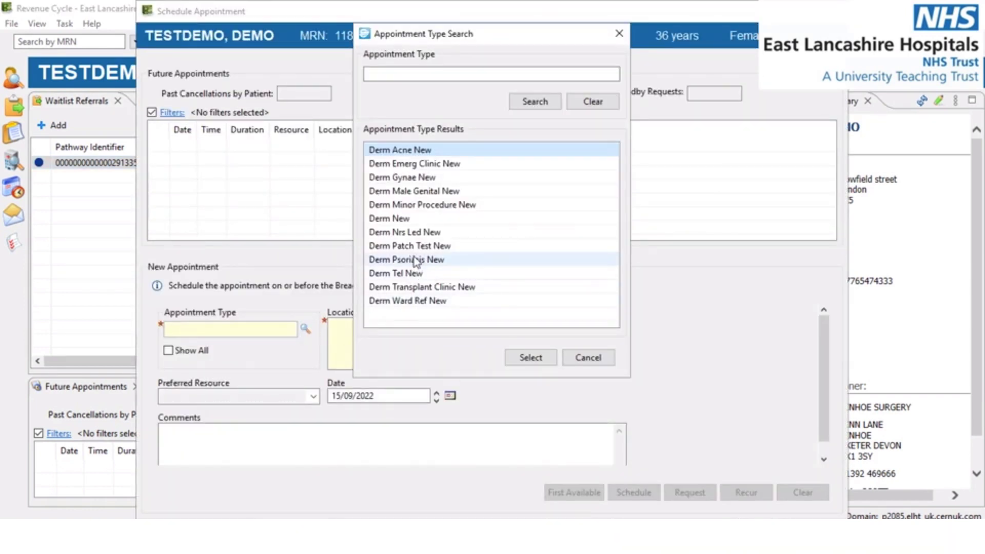
double_click(391, 218)
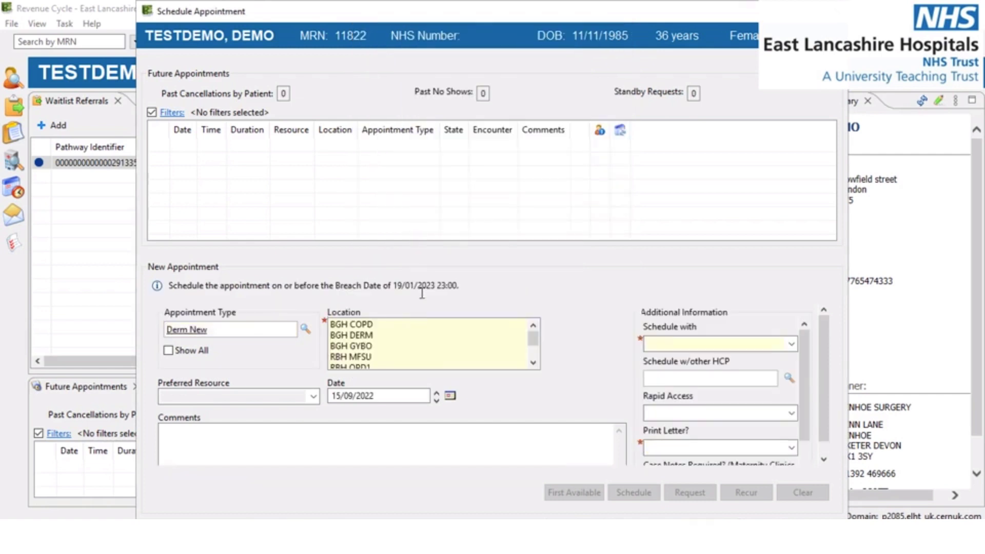
click(381, 336)
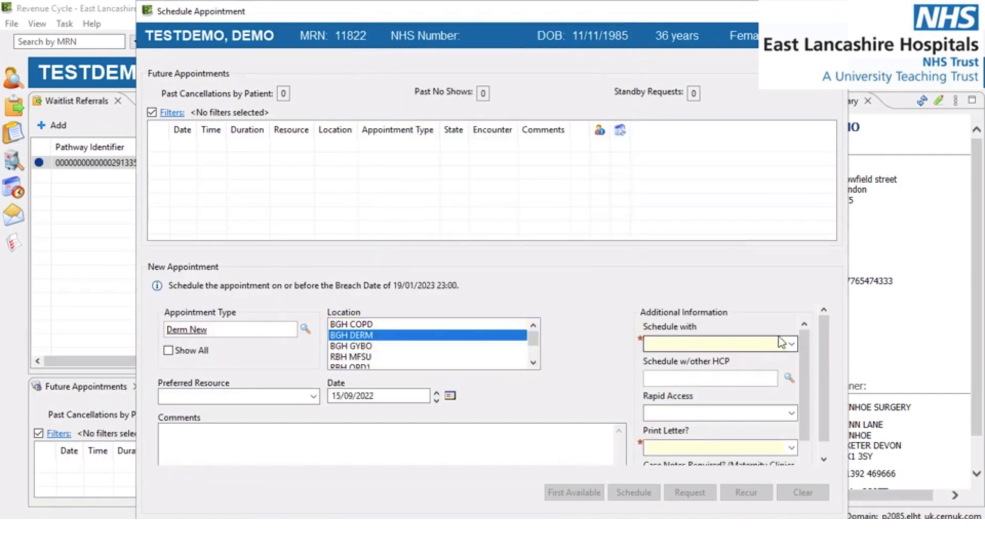
Step: Set Schedule with to First Available and Print Letter? to No
click(791, 343)
click(756, 357)
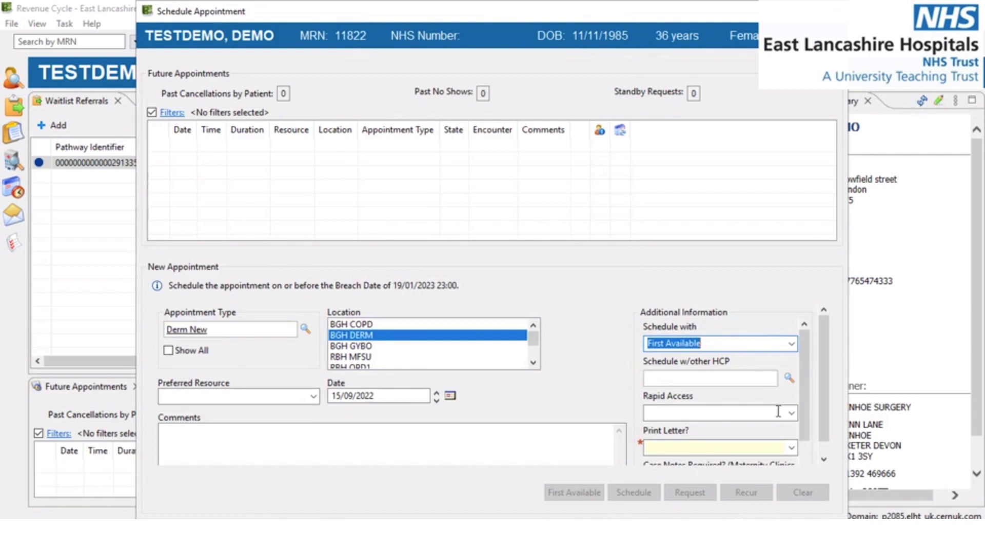
click(791, 449)
click(731, 460)
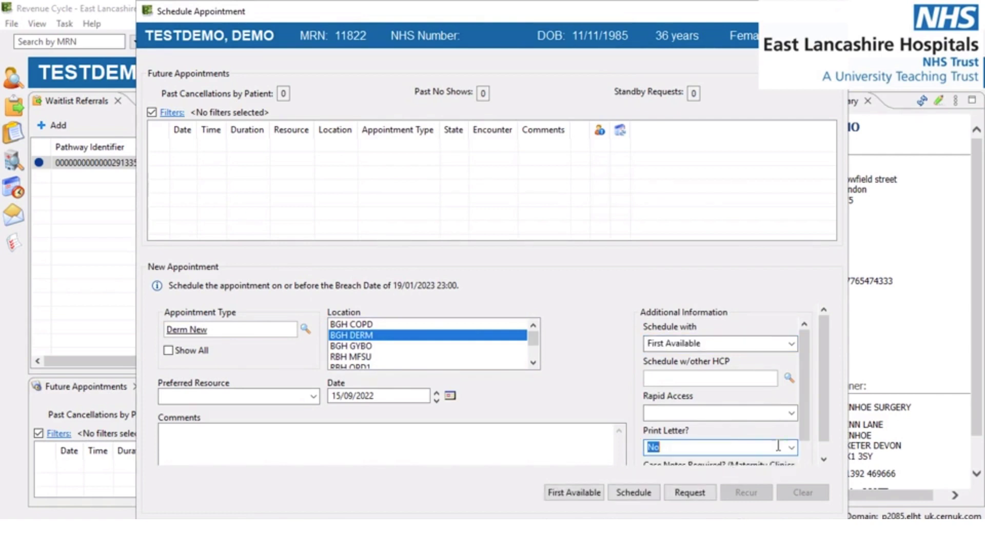
scroll(817, 423, down, 1)
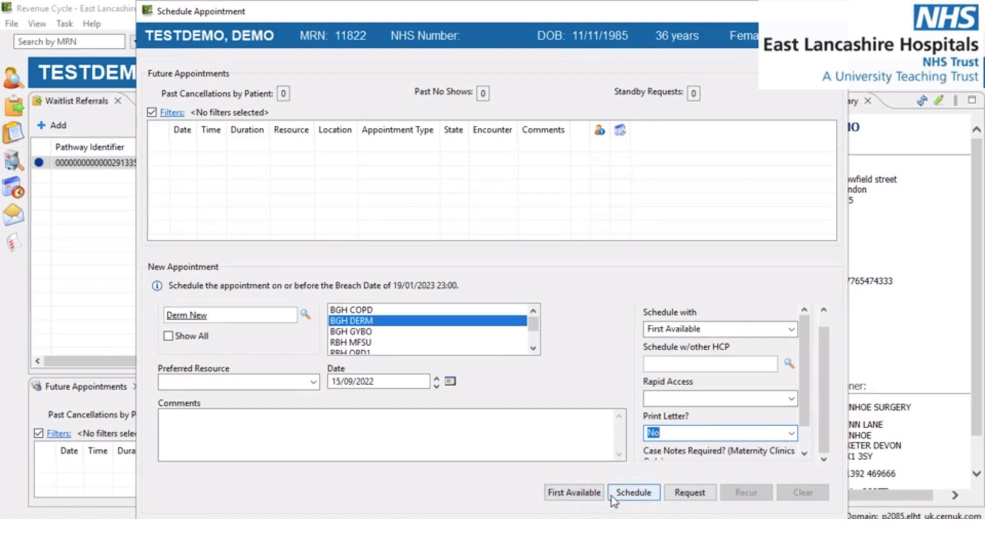
Step: List first available BGH DERM slots, earliest Thu 15 Sep 2022 at 11:30
click(594, 494)
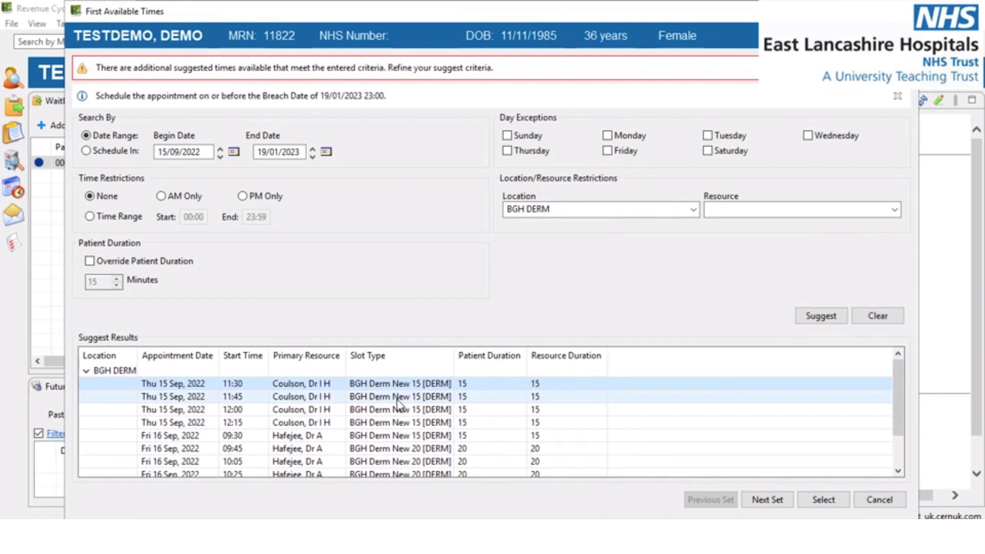
scroll(349, 400, down, 1)
scroll(349, 400, up, 1)
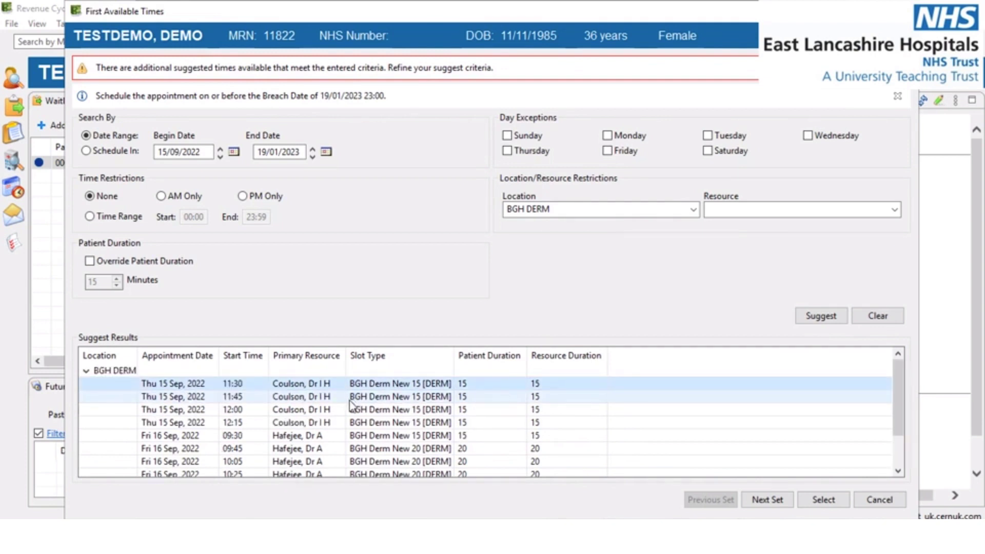